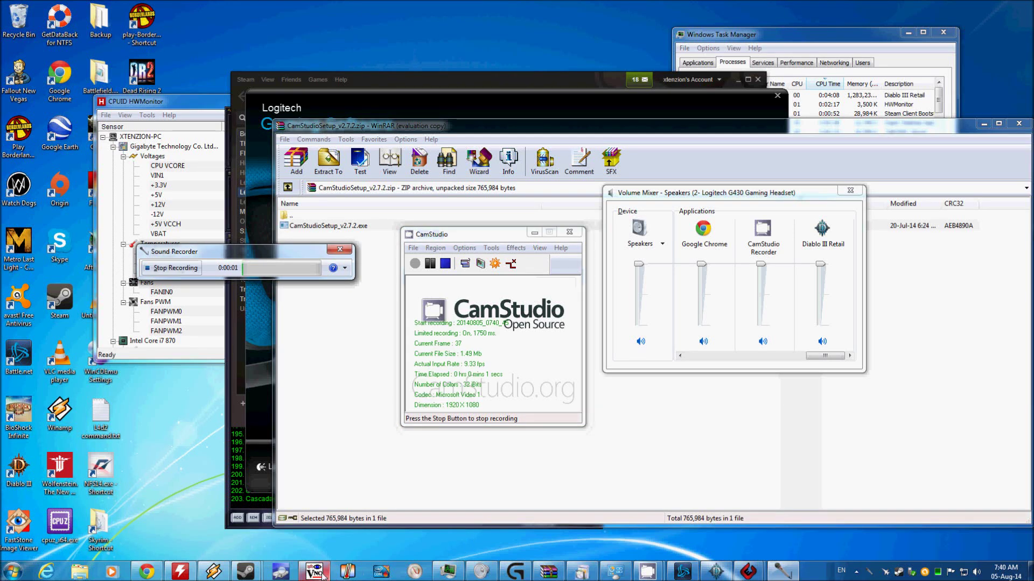
- Show the remote laptop's desktop full screen in TightVNC Viewer, with BAR-Edit and the turbo fix notes
left_click(315, 572)
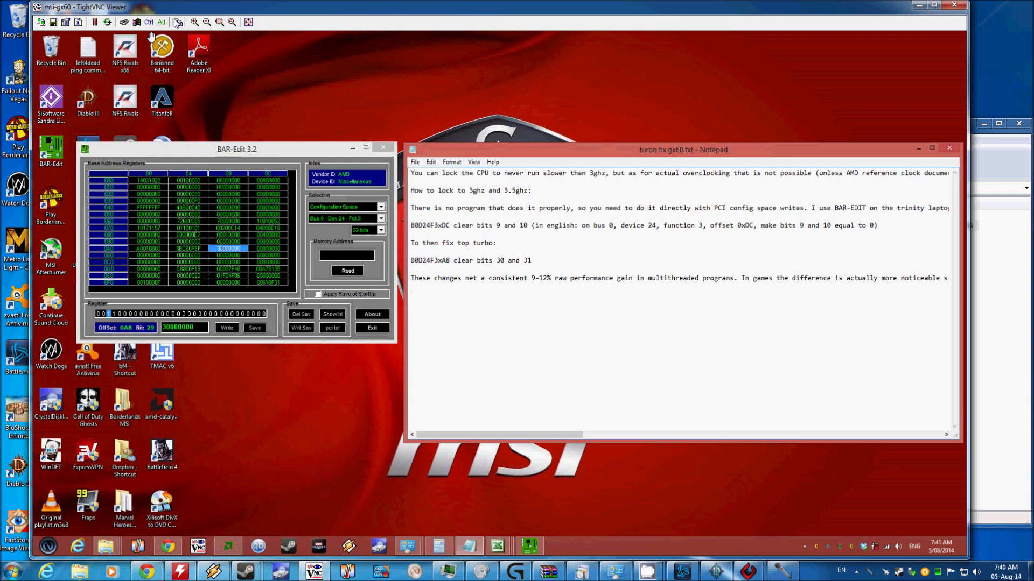
left_click(248, 22)
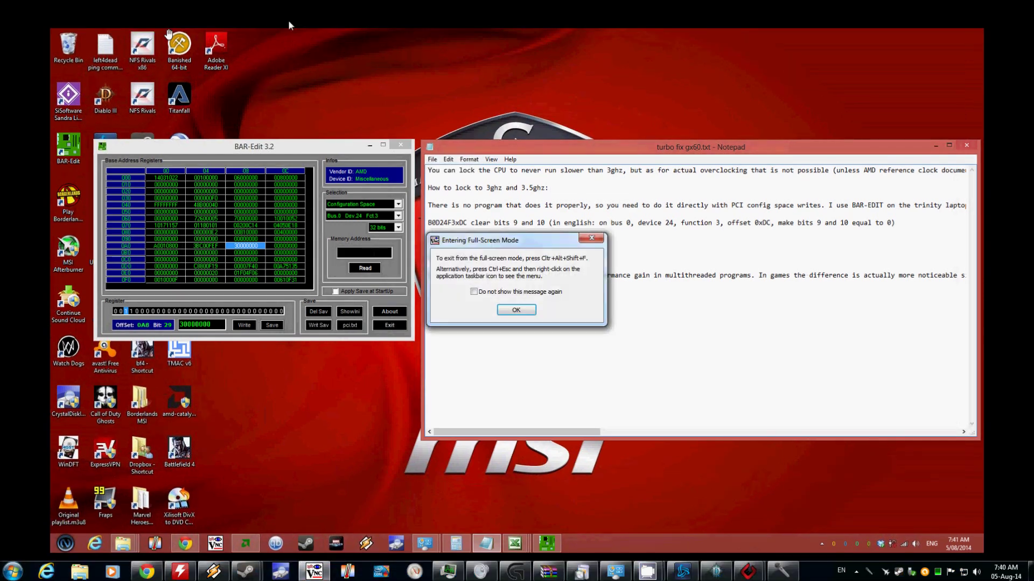
left_click(516, 310)
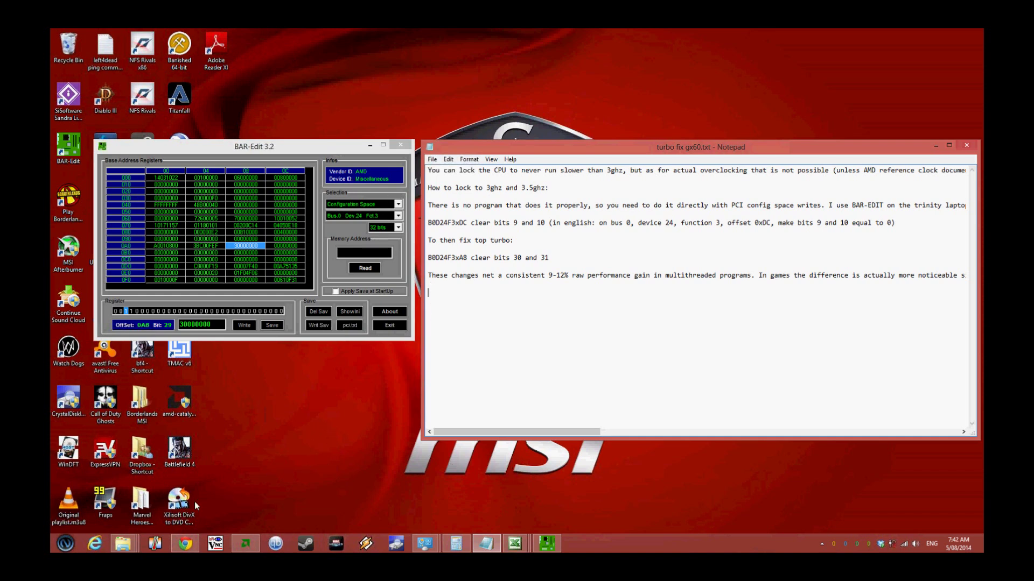
- Read the turbo fix notes, then preview the five open folder windows from the File Explorer taskbar button
left_click(123, 544)
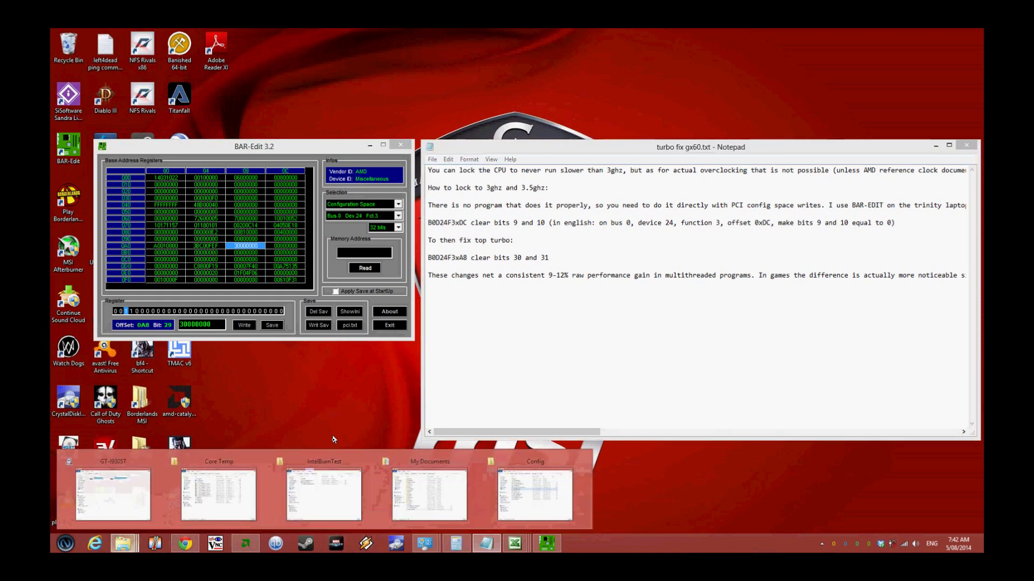
- Open the IntelBurnTest folder and move OverDrive aside, showing its per-core CPU Status readings
left_click(323, 491)
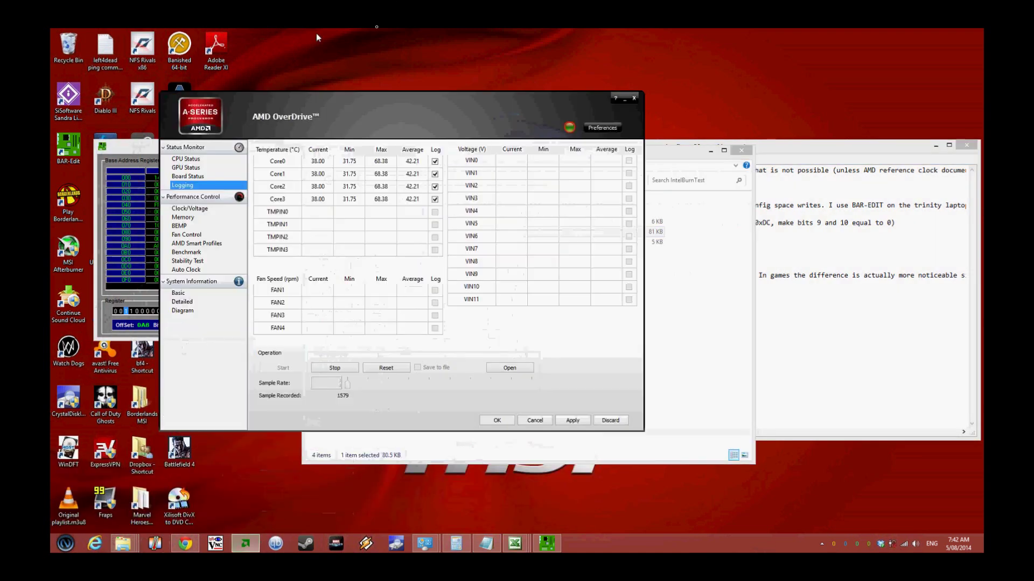
left_click(186, 159)
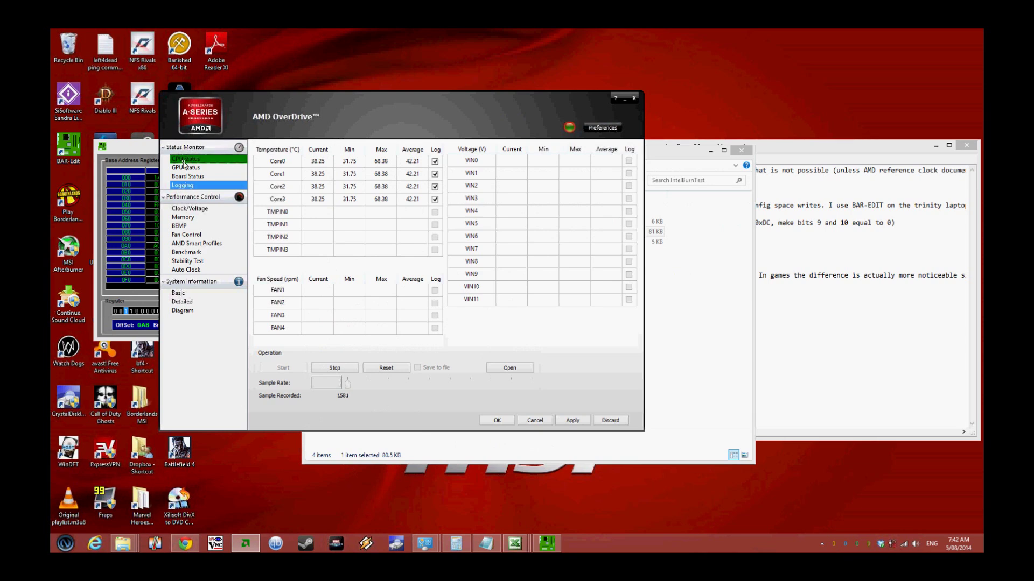
left_click_drag(402, 110, 314, 137)
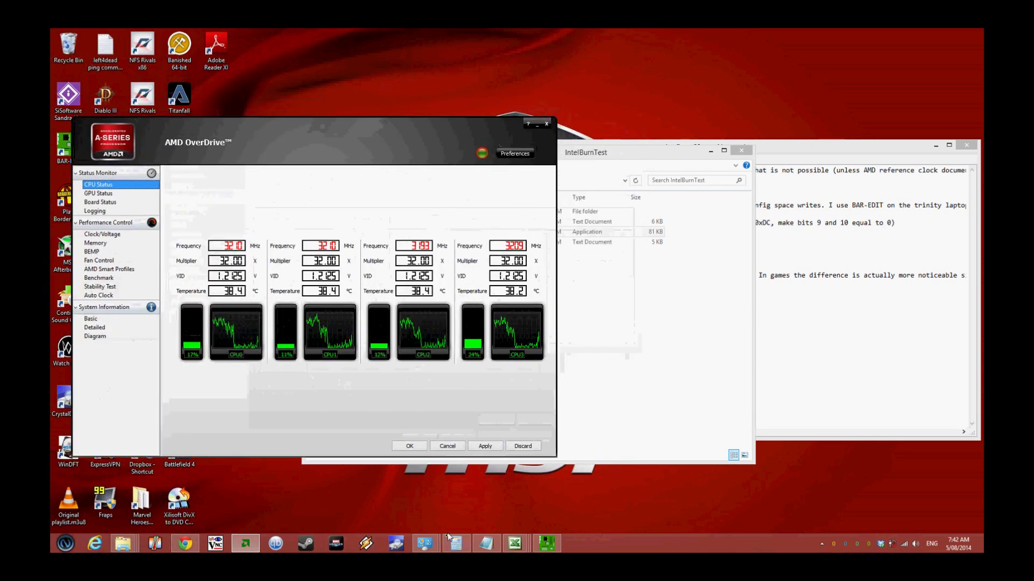
- Bring the IntelBurnTest folder back forward and launch IntelBurnTest
mouse_move(123, 544)
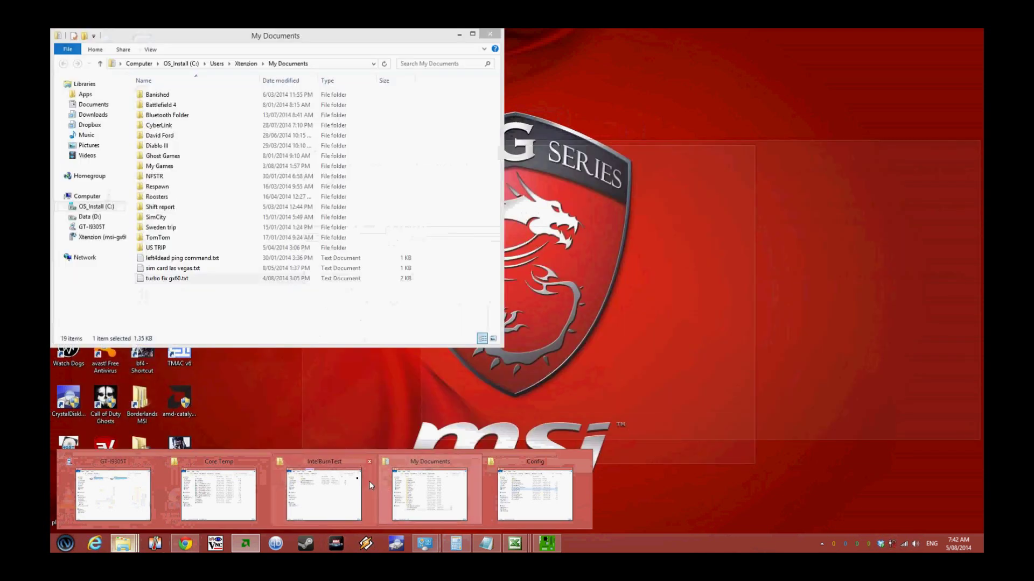
left_click(355, 487)
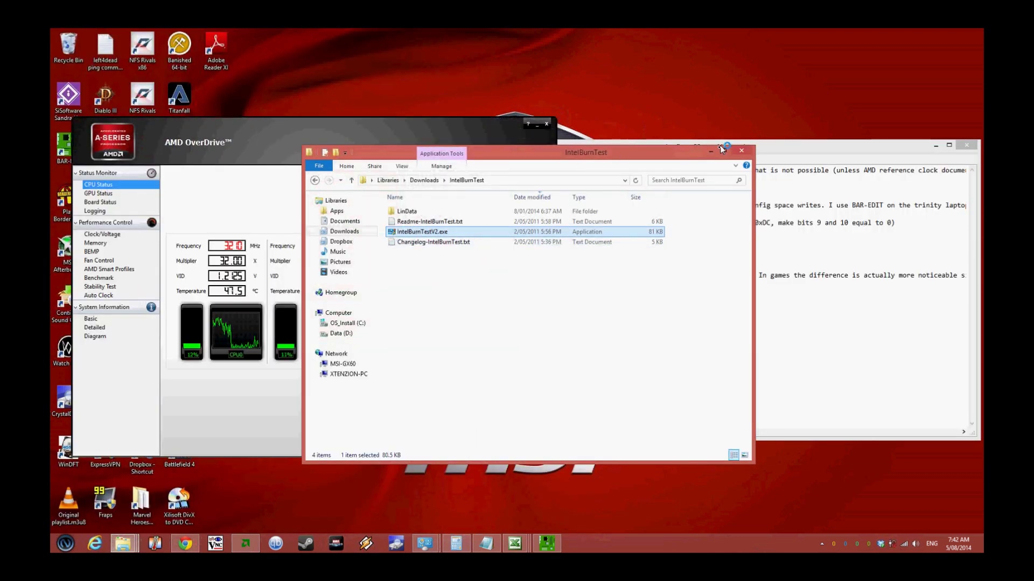
left_click(742, 150)
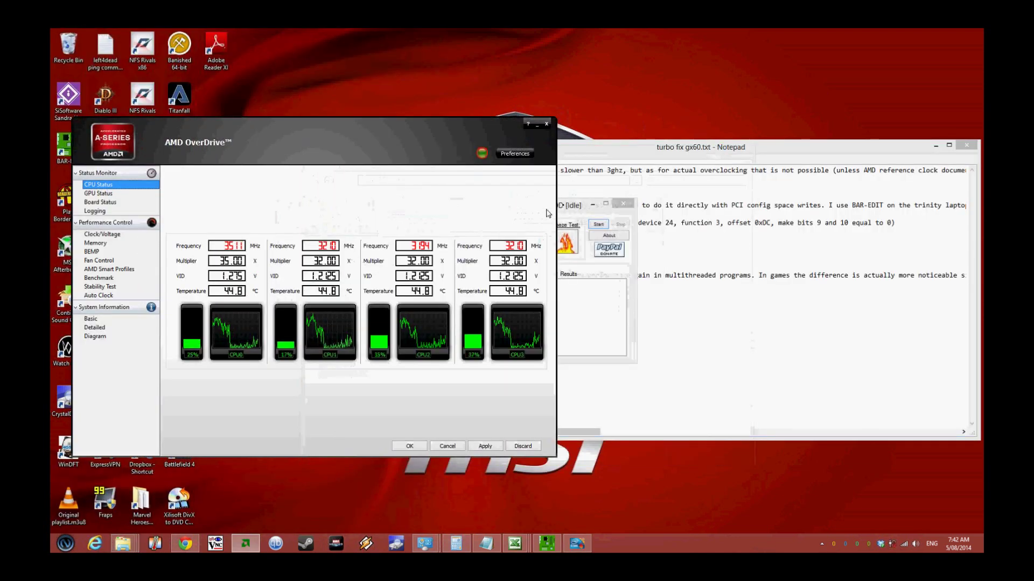
- Start a Standard IntelBurnTest stress run on 4 threads
left_click(720, 192)
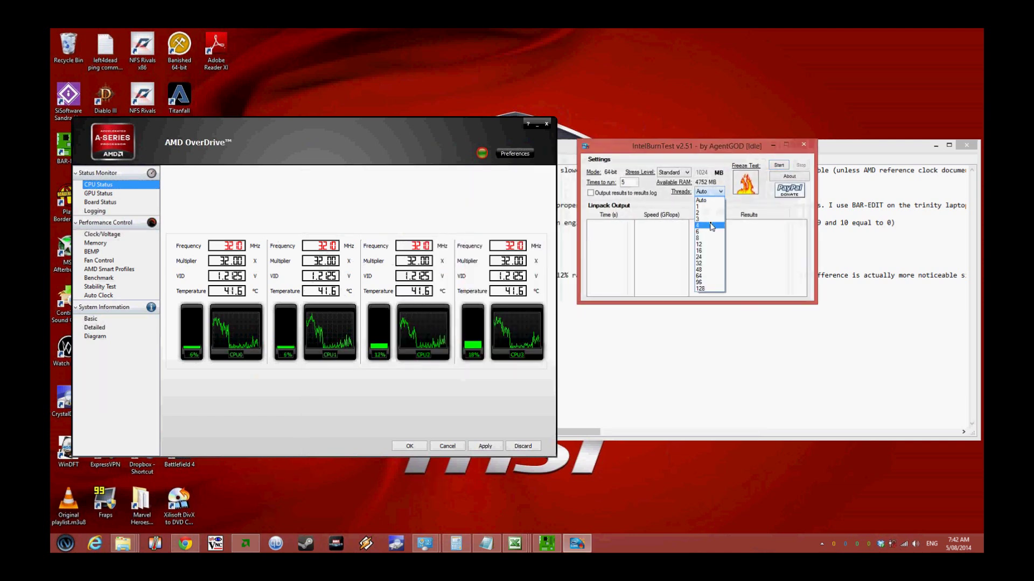
left_click(715, 223)
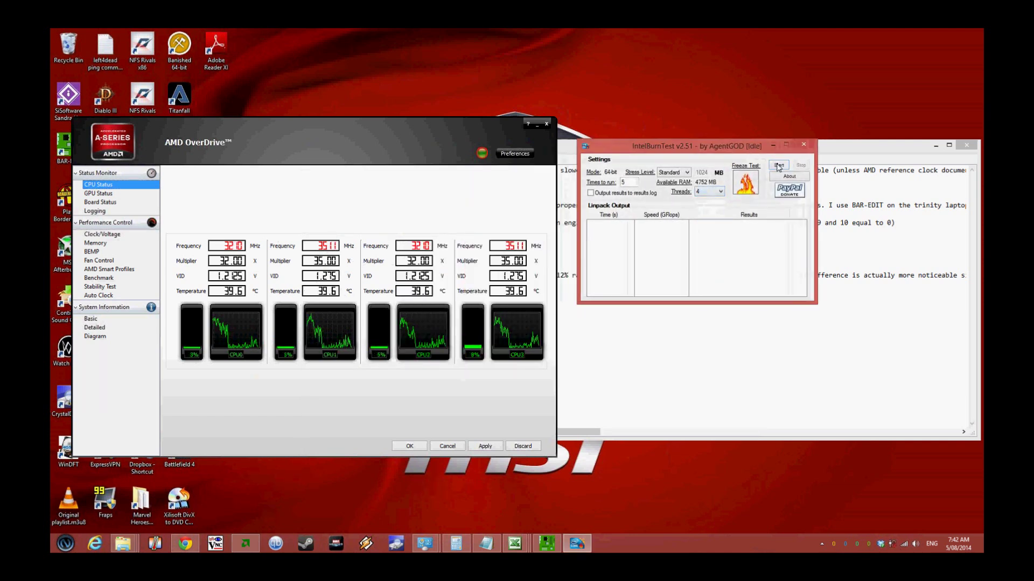
left_click(779, 166)
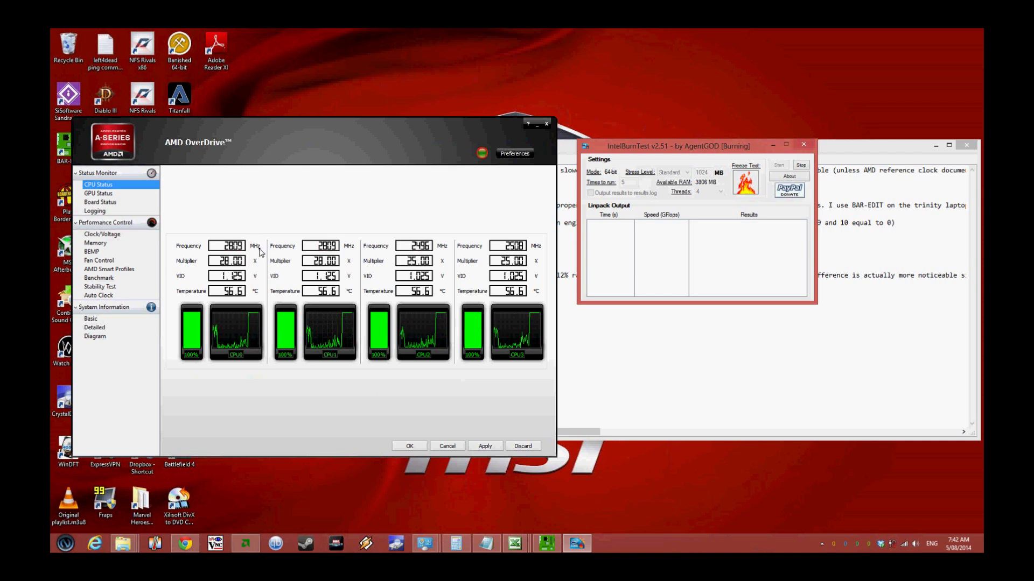
- Stop the stress run after cores drop to about 2.5–2.8 GHz, and minimize OverDrive
left_click(801, 165)
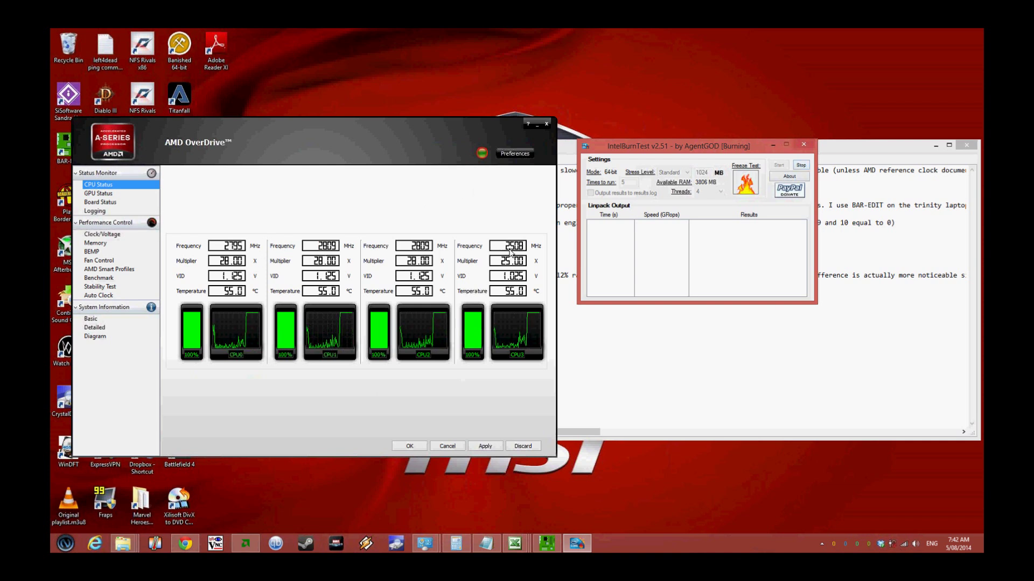
left_click(804, 168)
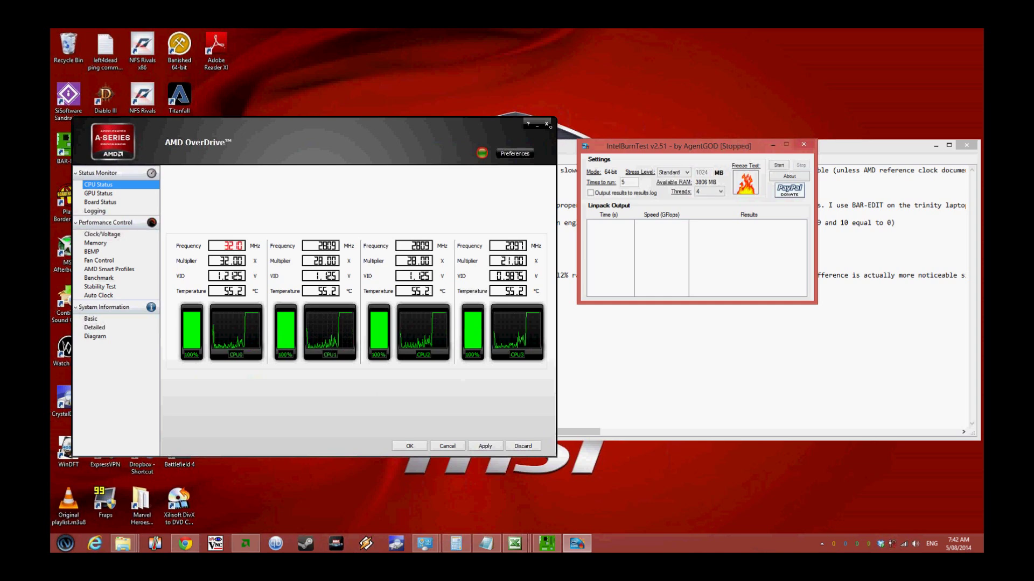
left_click(537, 125)
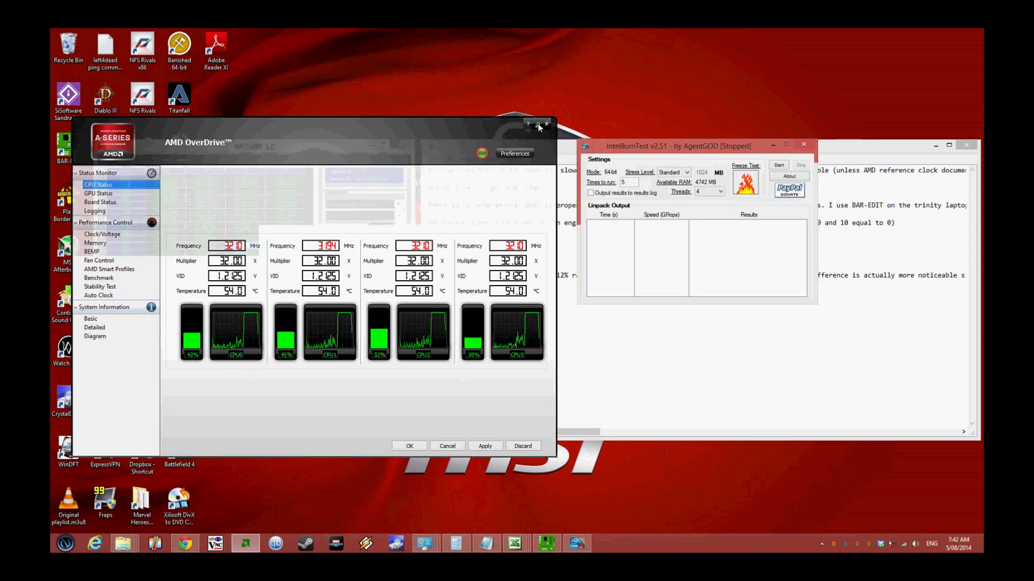
- Relaunch BAR-Edit beside the notes and highlight the B0D24F3xDC instruction
left_click(773, 145)
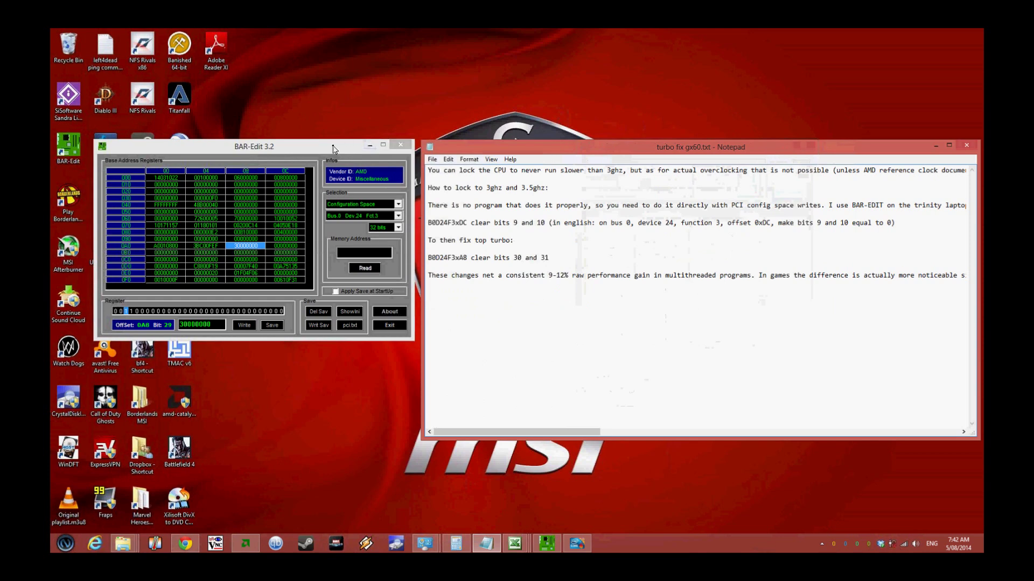
left_click_drag(333, 149, 333, 158)
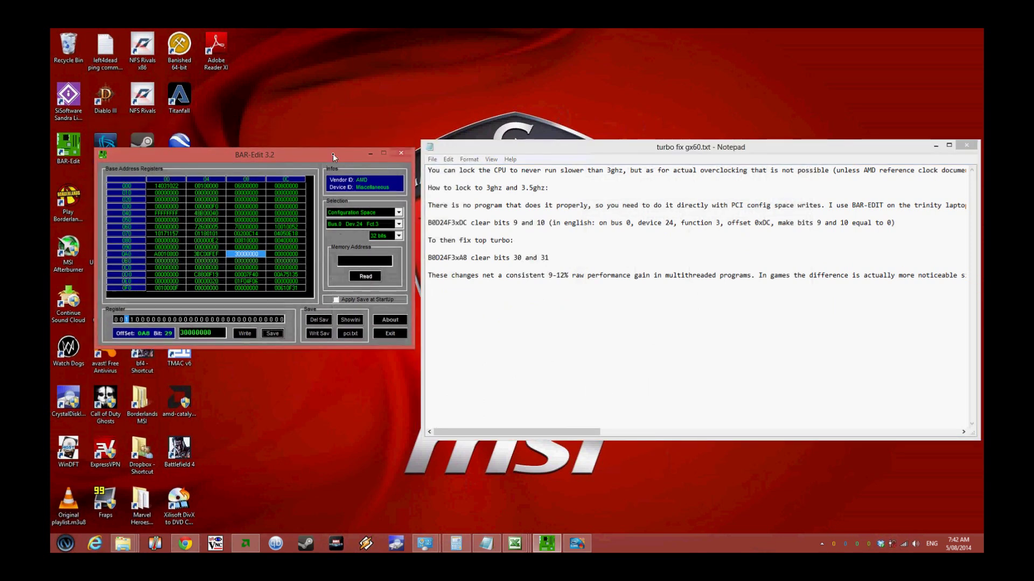
left_click(402, 153)
double_click(68, 145)
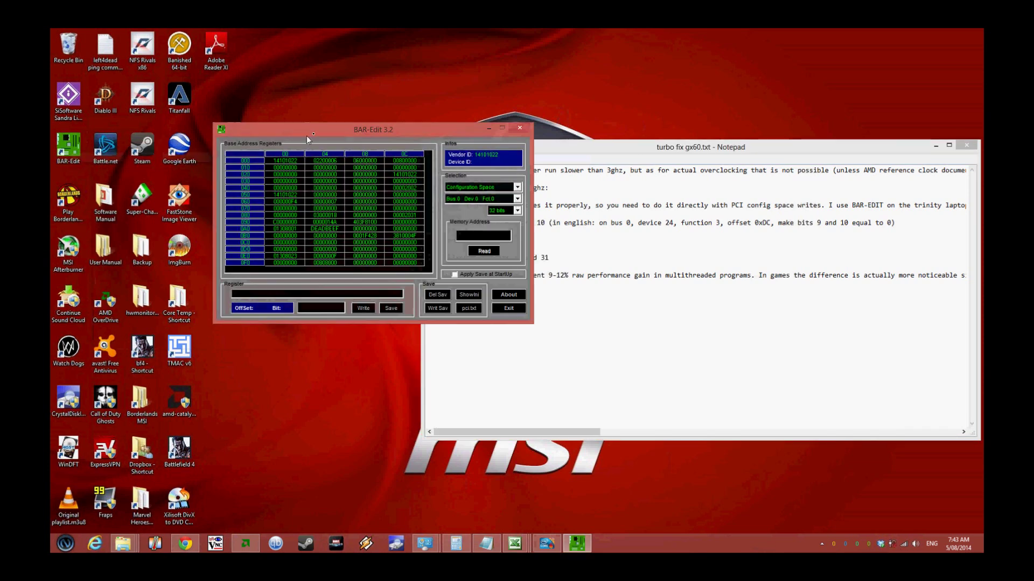
left_click_drag(306, 136, 179, 168)
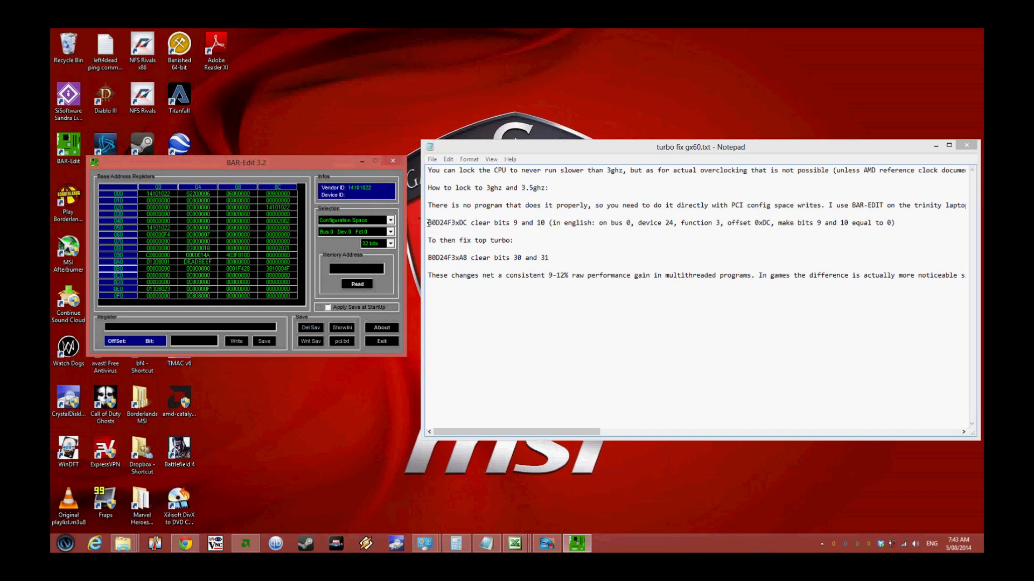
left_click_drag(429, 223, 550, 226)
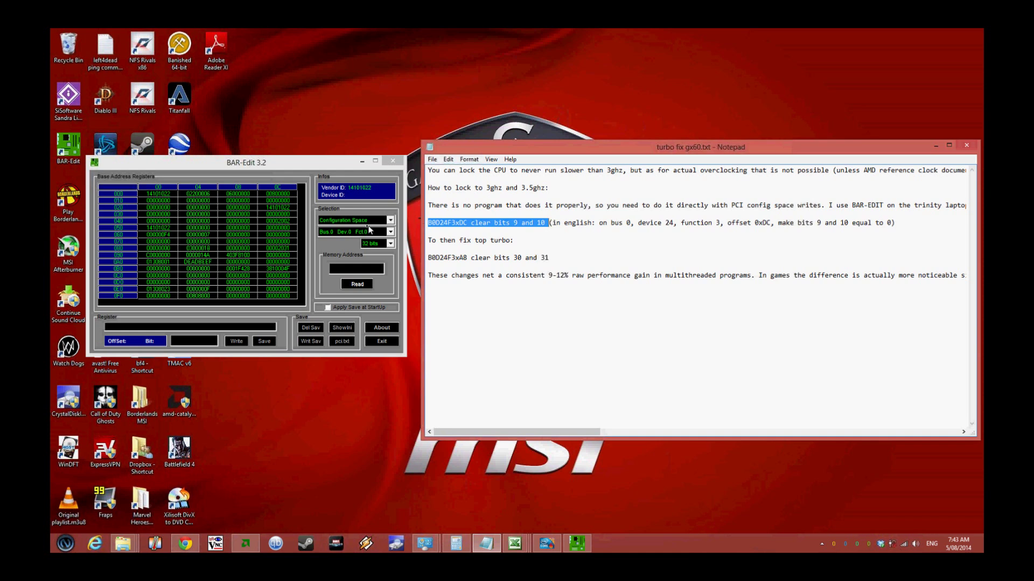
- Select Bus 0 Dev 24 Fct 3 in BAR-Edit and load the register at offset 0xDC
left_click(370, 230)
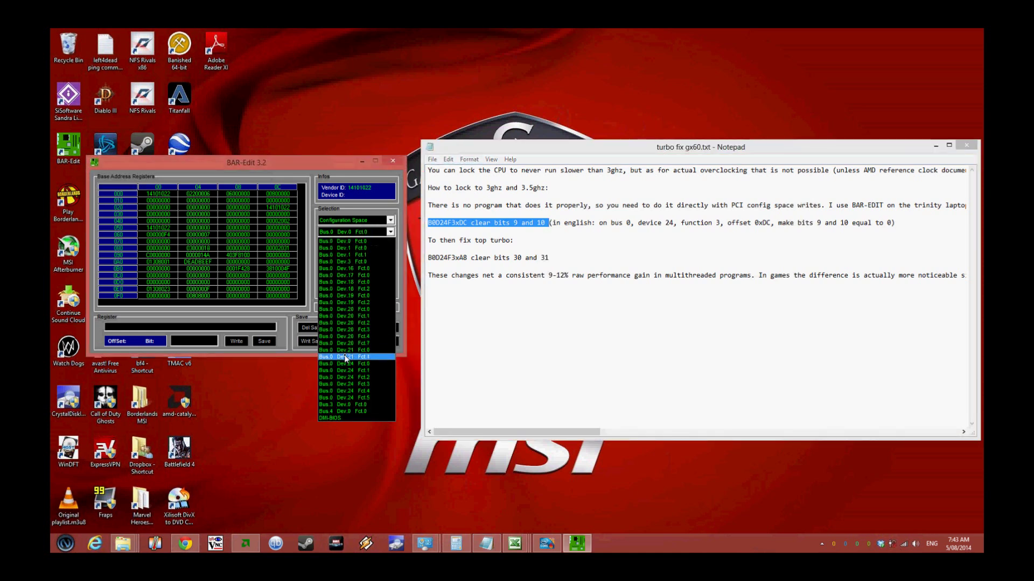
left_click(366, 384)
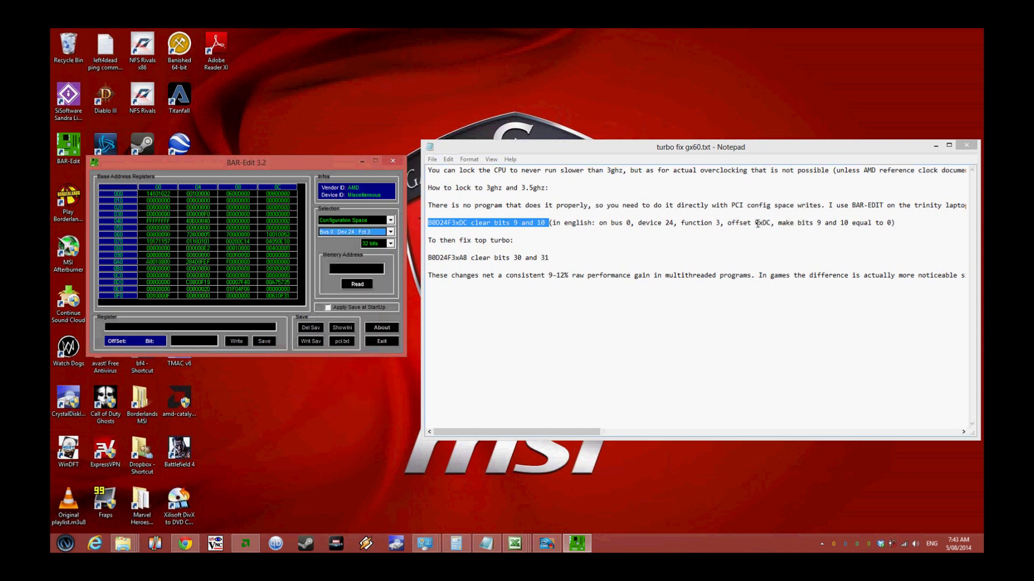
left_click_drag(758, 224, 771, 224)
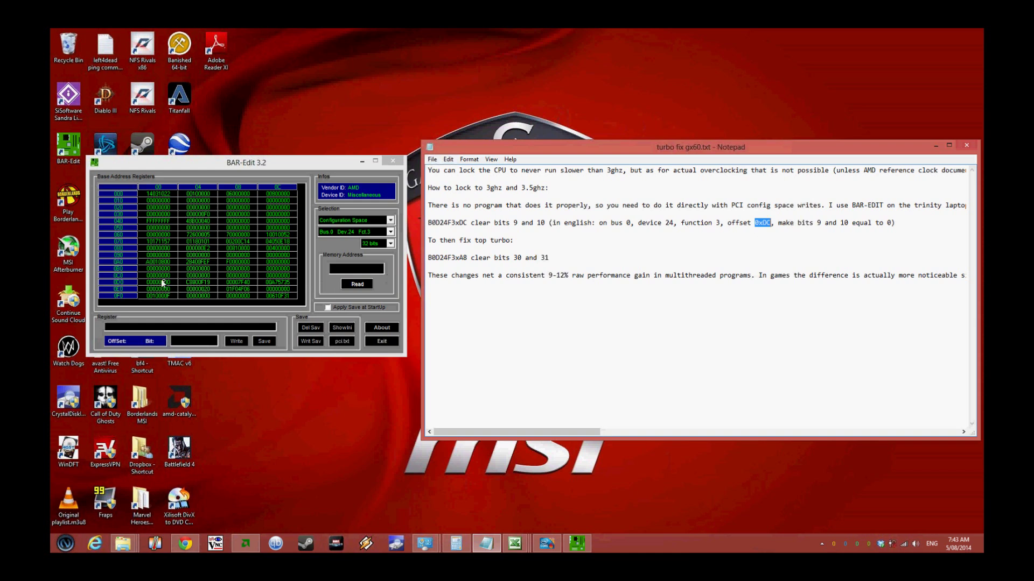
left_click(273, 286)
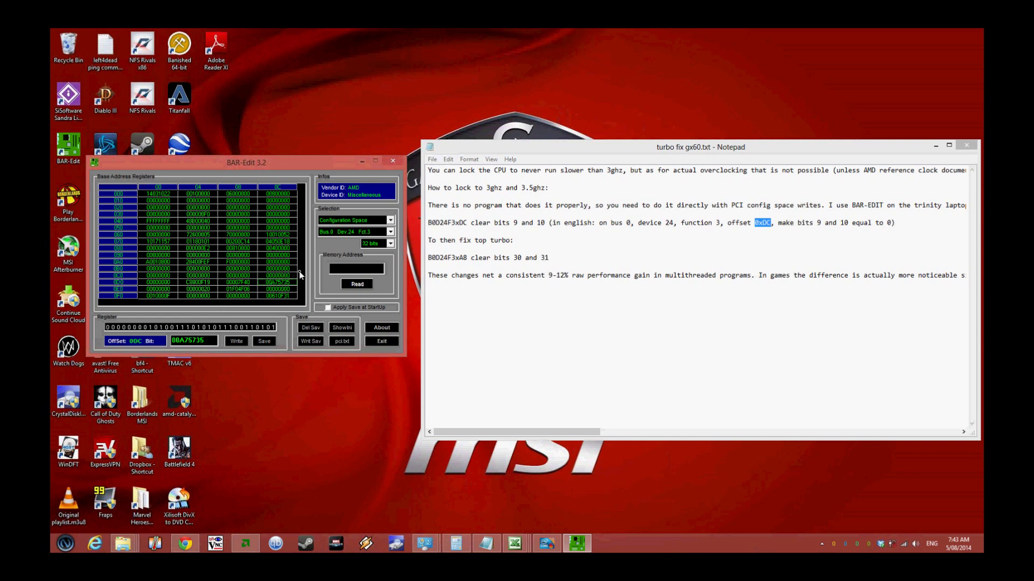
- Clear bits 10 and 9 at 0xDC, then write and save the value 00A75135
left_click(211, 327)
left_click(220, 328)
left_click(224, 327)
left_click(236, 345)
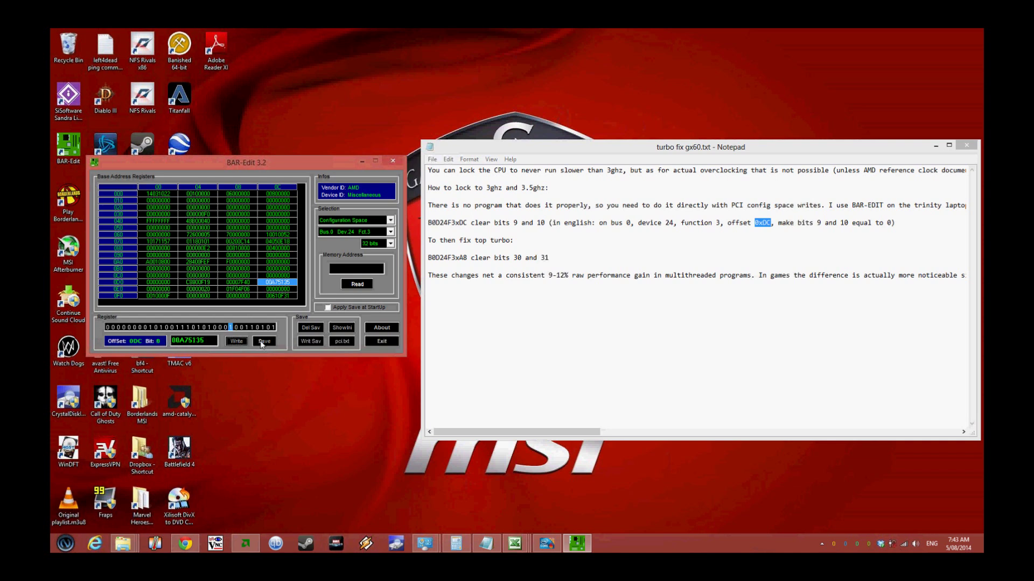
left_click(264, 341)
- Check the bits 30 and 31 note and load register 0xA8 in BAR-Edit
left_click_drag(560, 258, 433, 259)
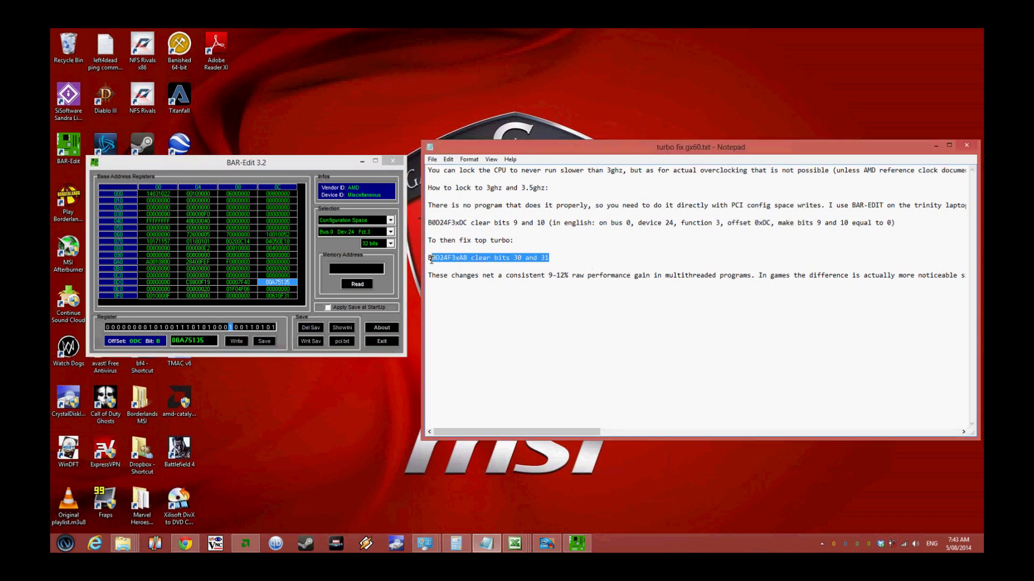
left_click(444, 259)
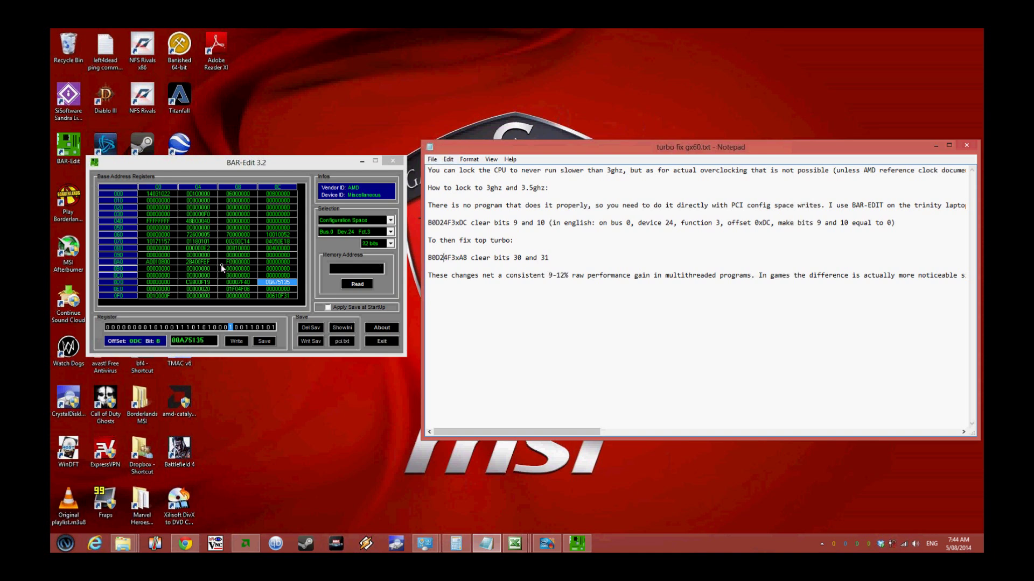
left_click(237, 262)
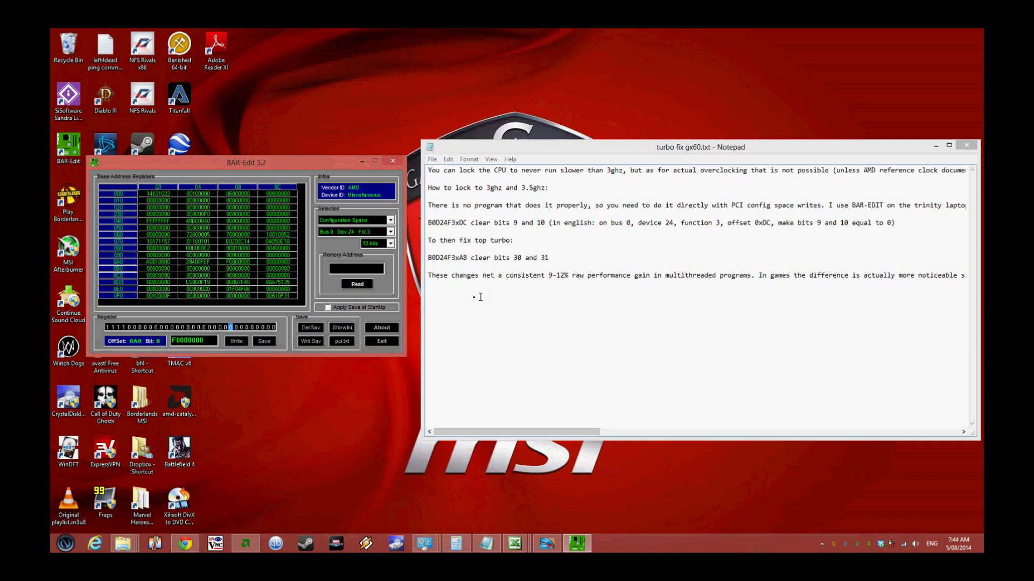
- Clear bits 31 and 30 at 0xA8, saving 30000000, then view OverDrive near 3200 MHz
left_click(107, 328)
type("00")
left_click(237, 342)
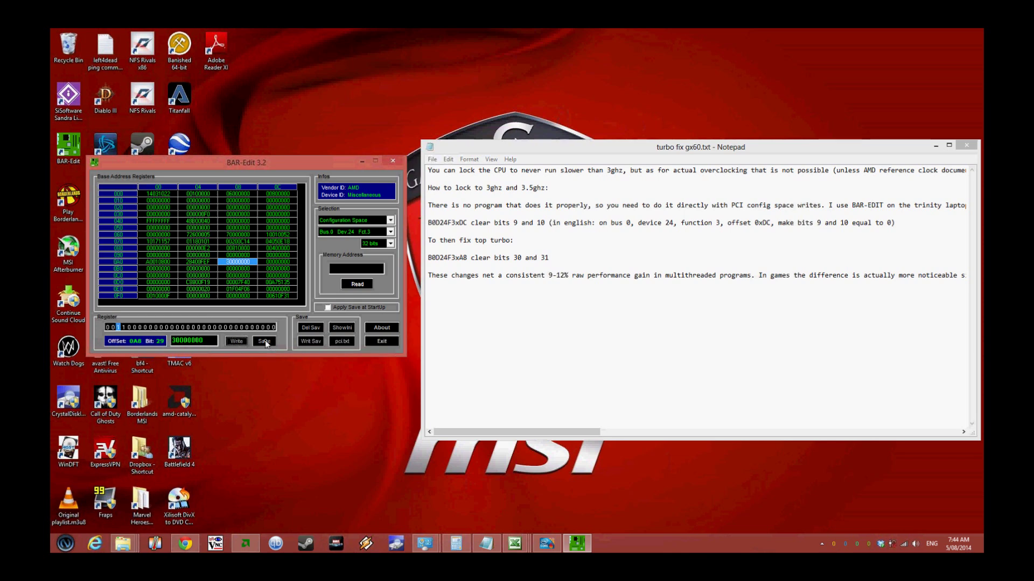
left_click(264, 343)
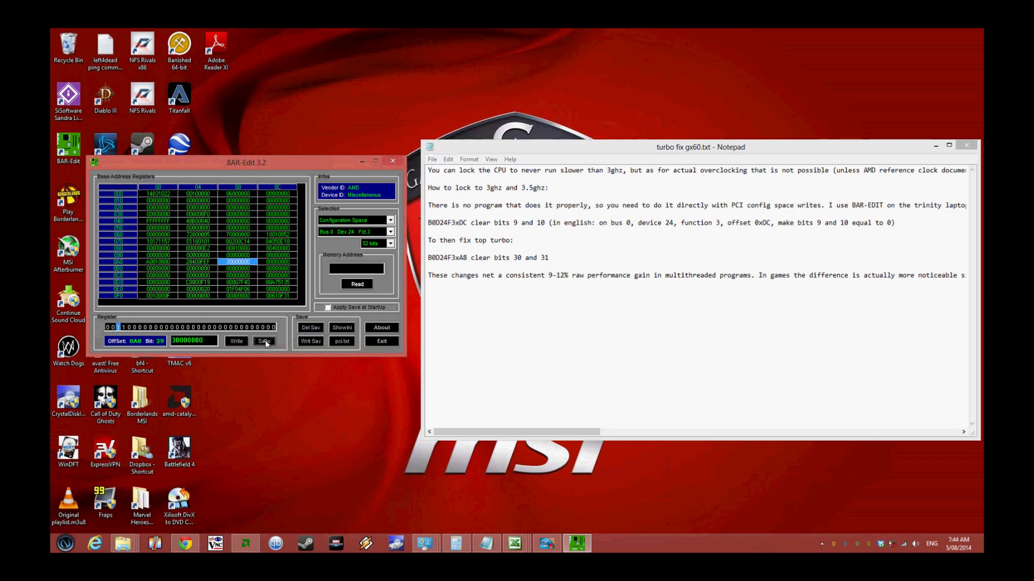
left_click(246, 544)
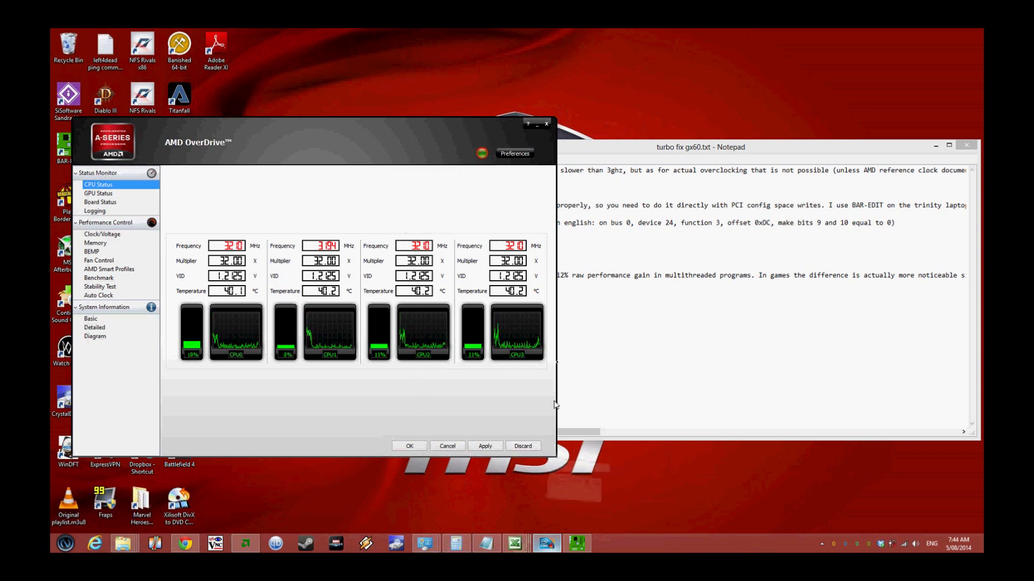
- Start an IntelBurnTest stress run; all four cores hold about 3200 MHz at 100% load
left_click(546, 543)
left_click(778, 165)
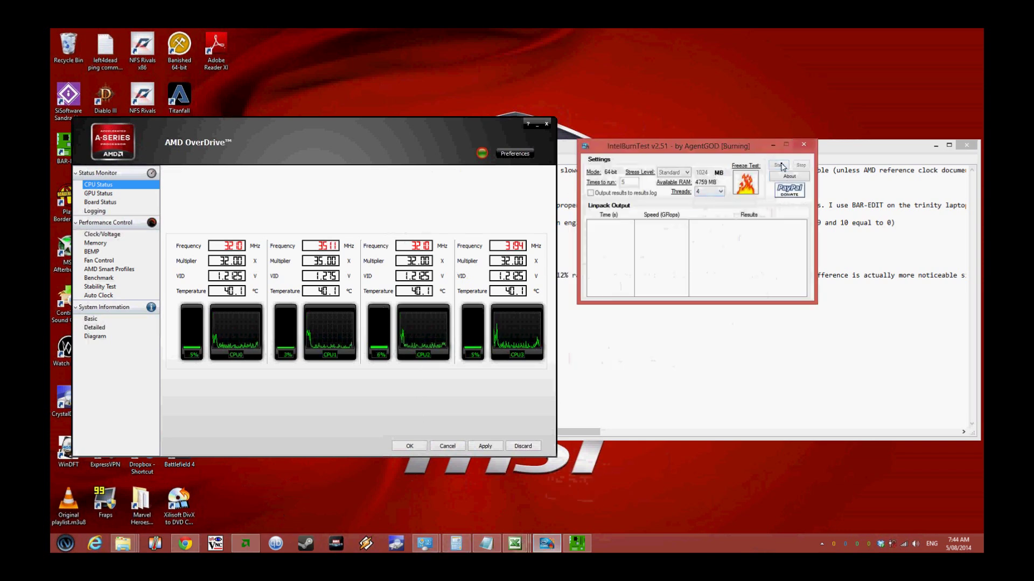
left_click_drag(695, 149, 717, 165)
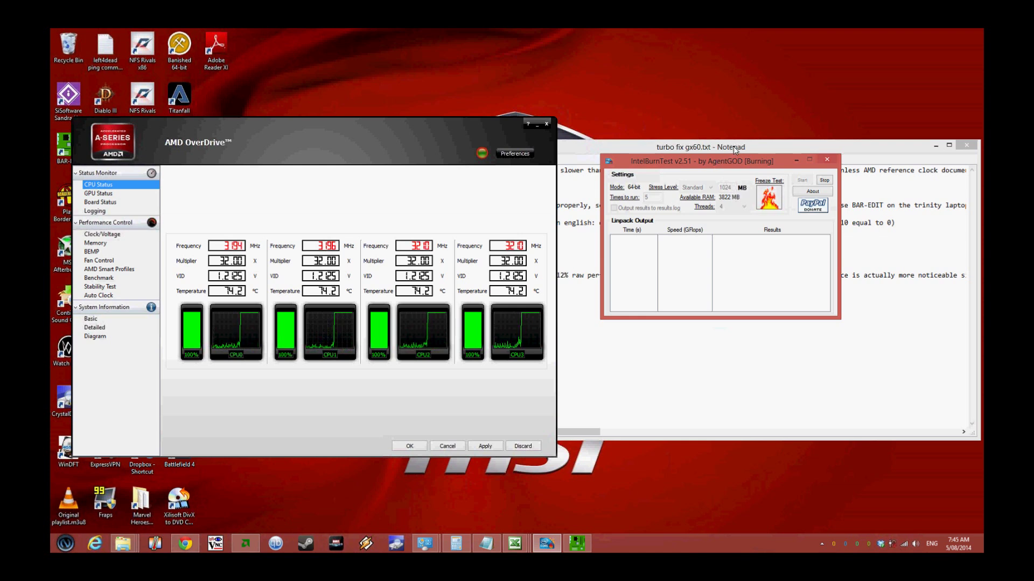
left_click(732, 148)
- Move Notepad and BAR-Edit aside to watch cores hold 3200 MHz at 32x, reaching 80.4°C
left_click_drag(594, 153, 734, 163)
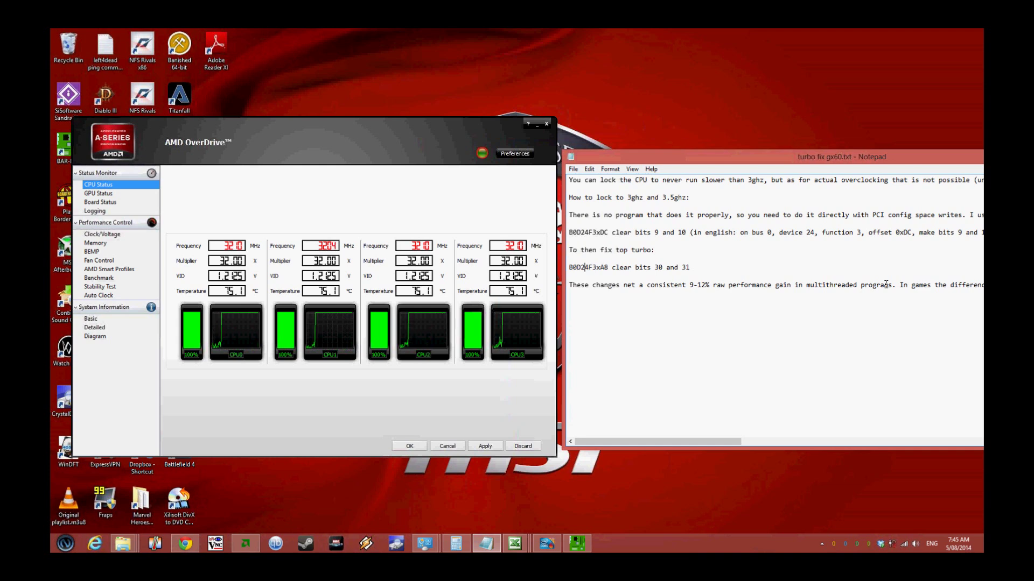
left_click(576, 544)
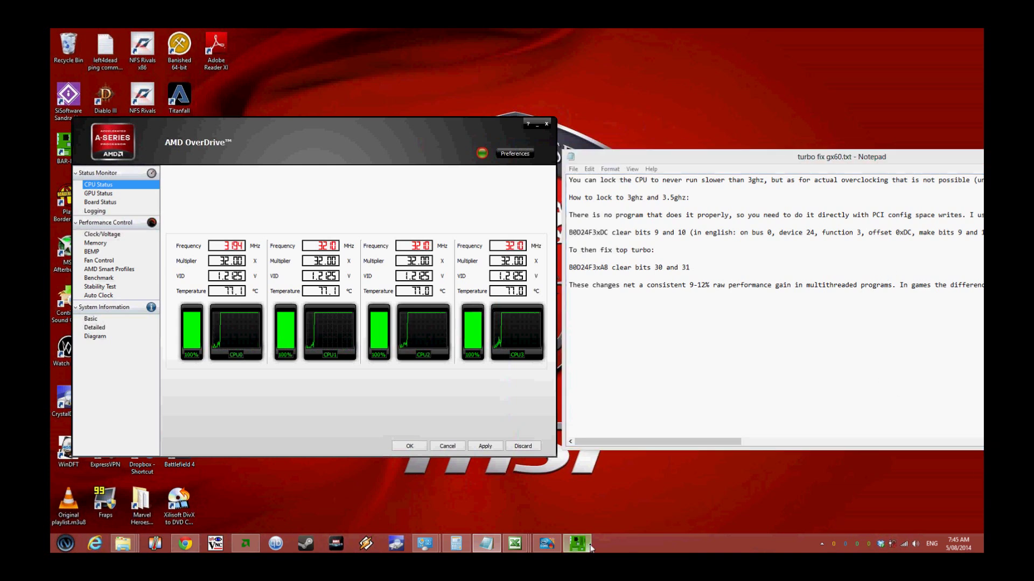
left_click_drag(262, 163, 270, 61)
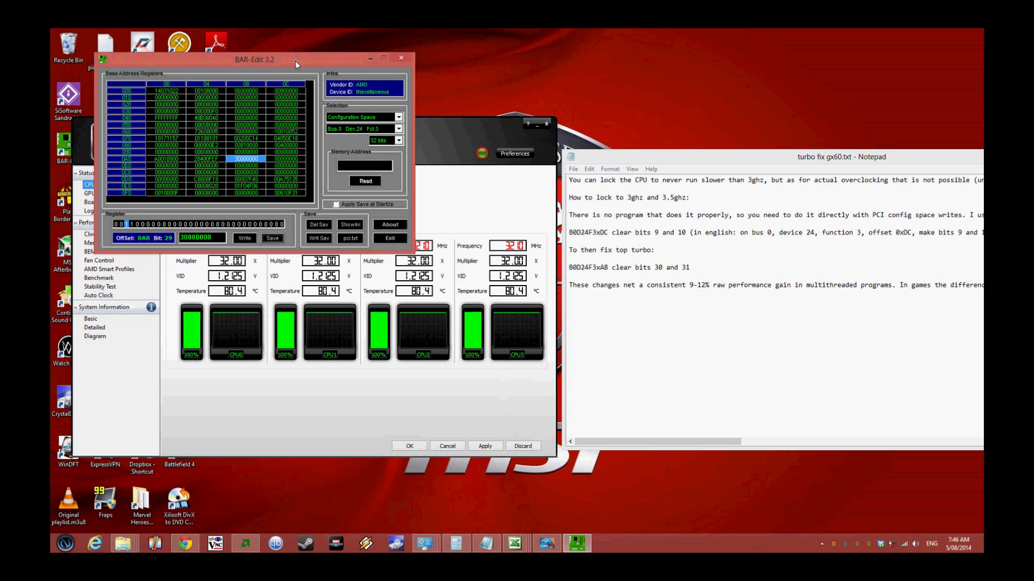
- Arrange OverDrive beside IntelBurnTest, showing two passes near 15.1 GFlops at 3200 MHz
left_click_drag(295, 61, 291, 44)
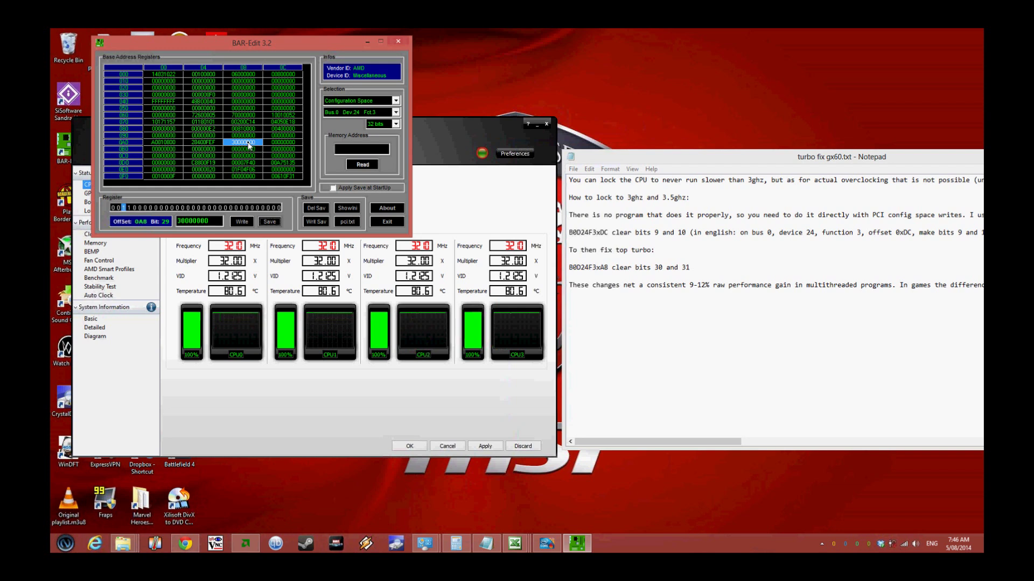
left_click(446, 125)
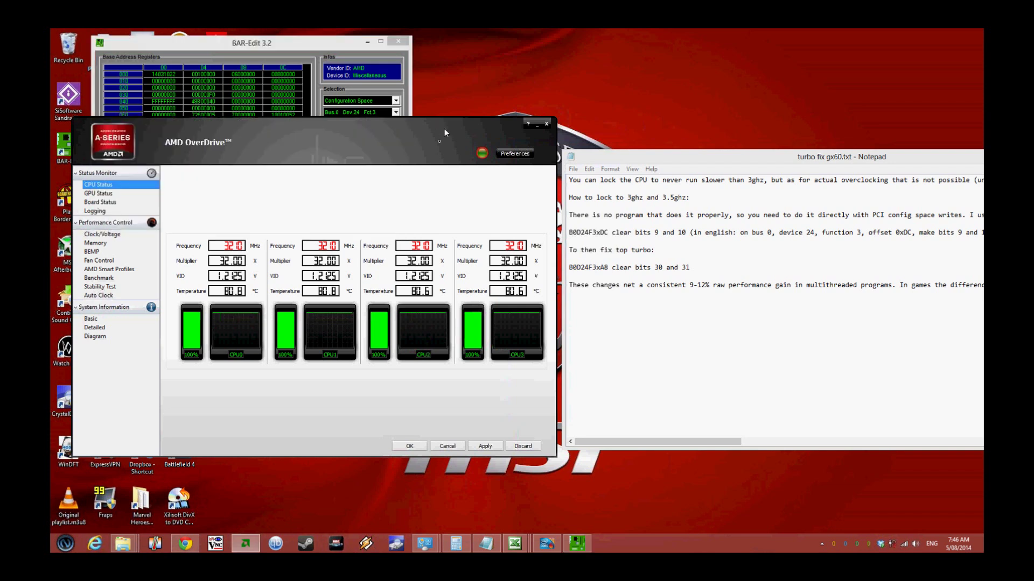
mouse_move(351, 551)
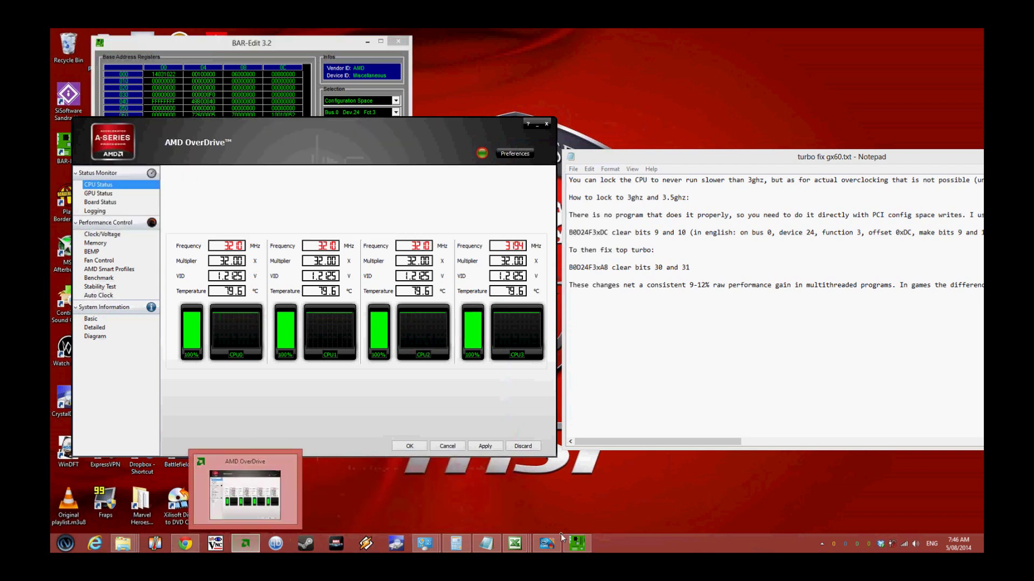
left_click(547, 543)
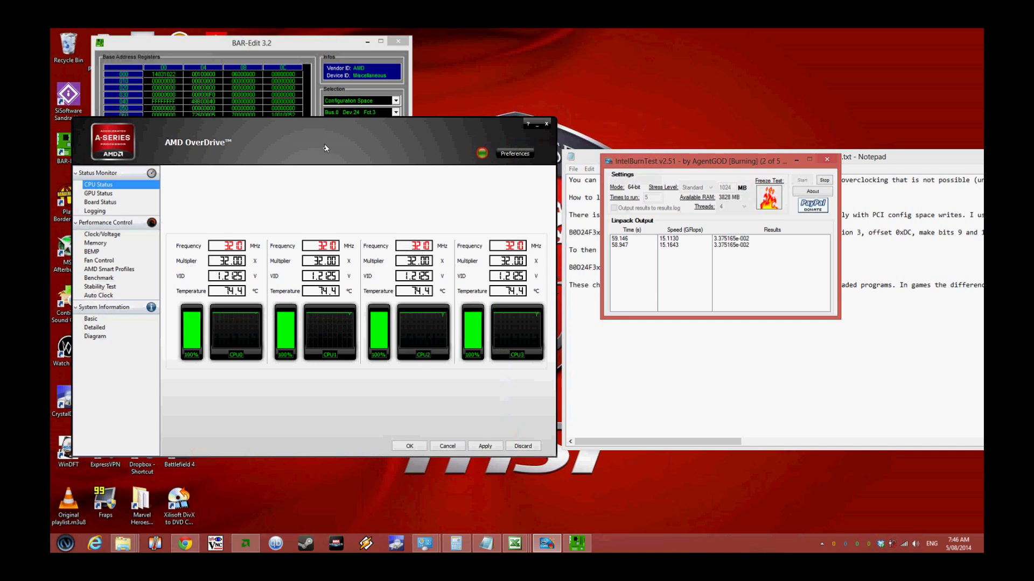
left_click_drag(325, 149, 320, 268)
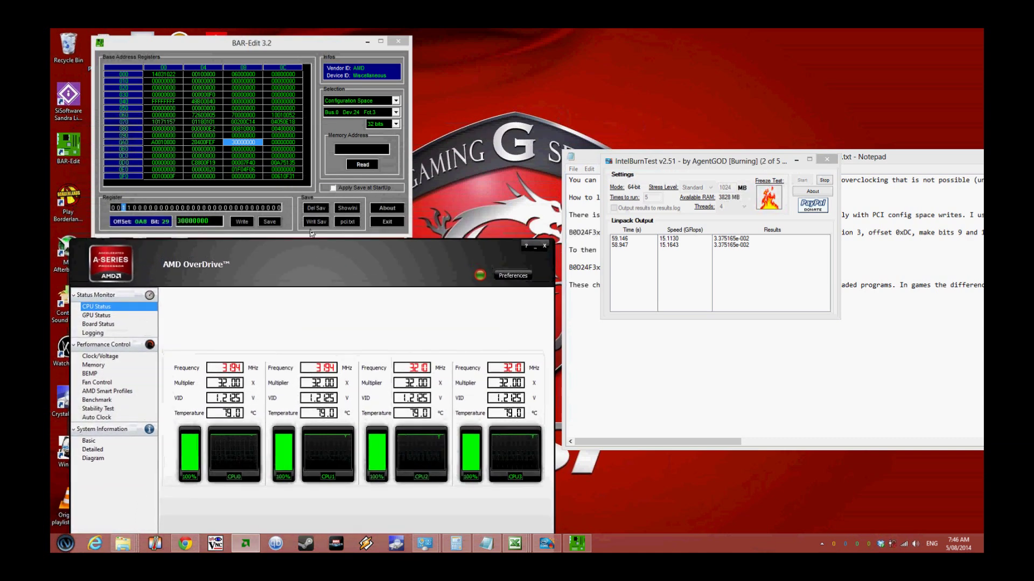